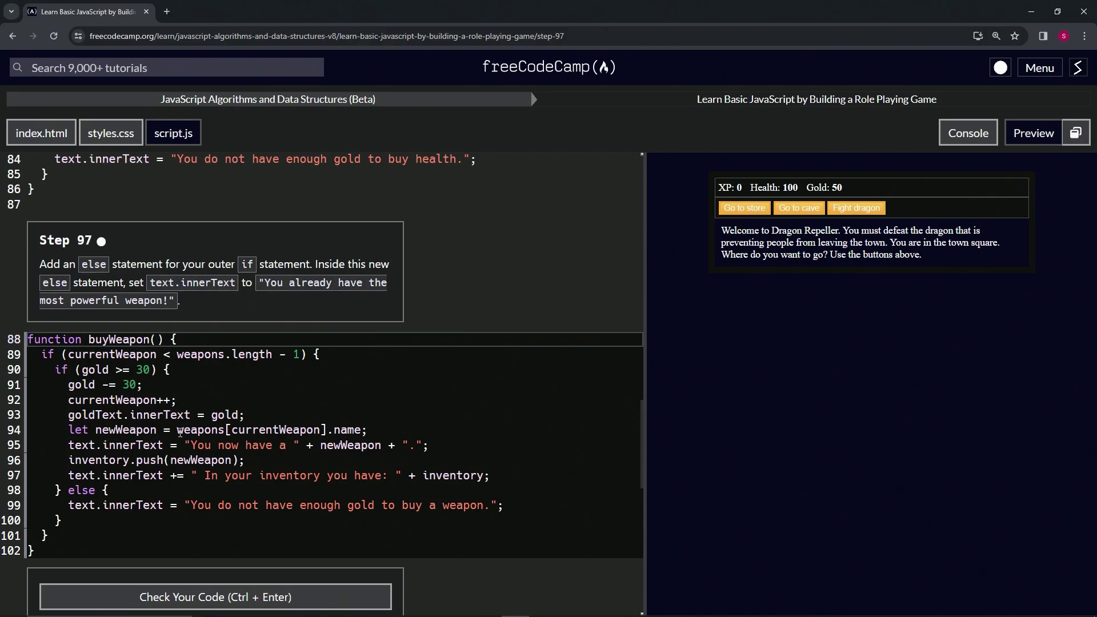
scroll(201, 341, up, 4)
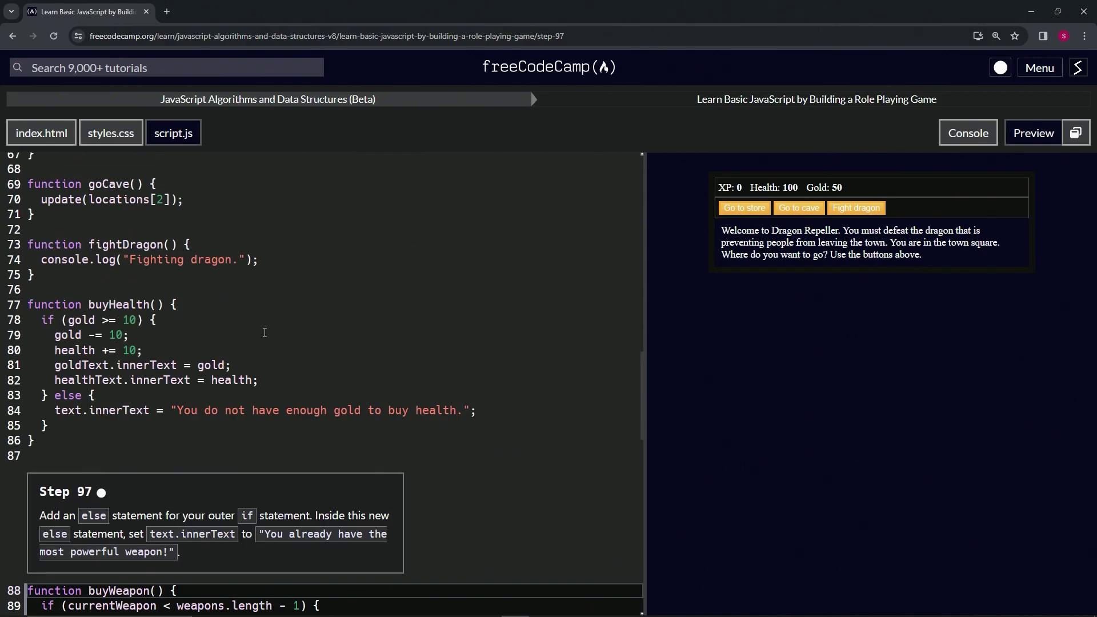
scroll(197, 334, up, 3)
scroll(188, 326, up, 3)
scroll(174, 312, up, 2)
scroll(164, 313, up, 3)
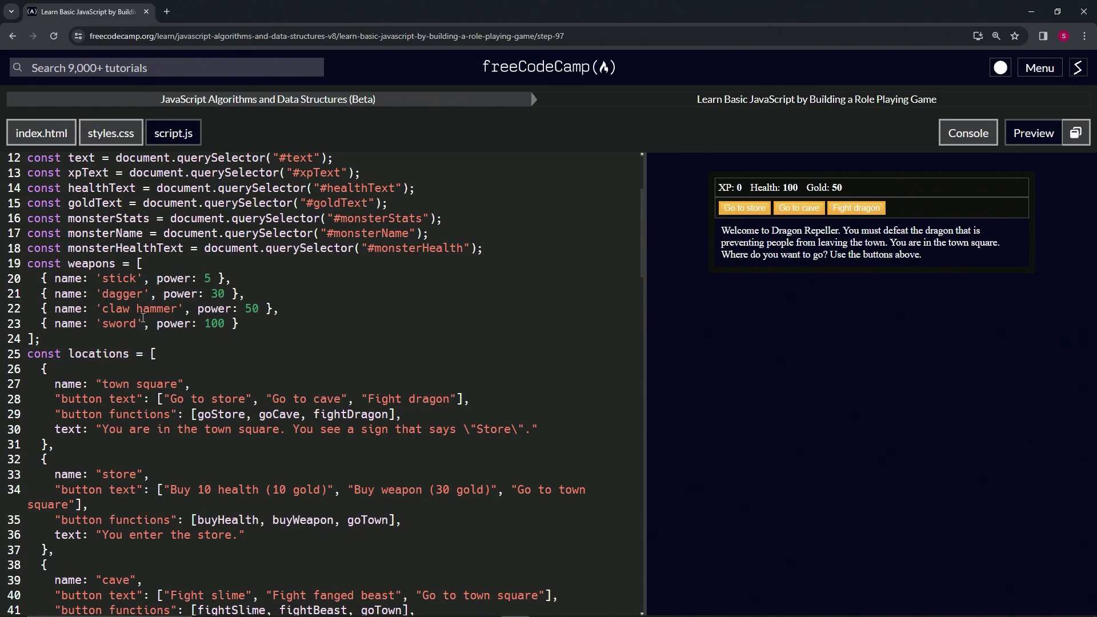
scroll(198, 335, down, 3)
scroll(201, 351, down, 4)
scroll(205, 377, down, 5)
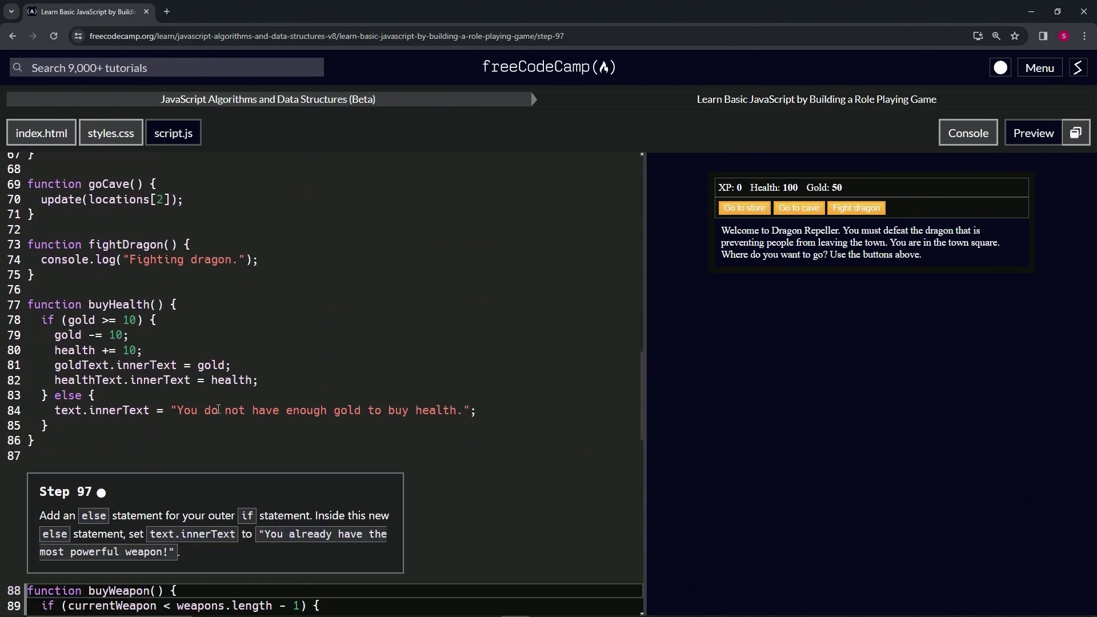
scroll(212, 403, down, 4)
scroll(215, 411, down, 1)
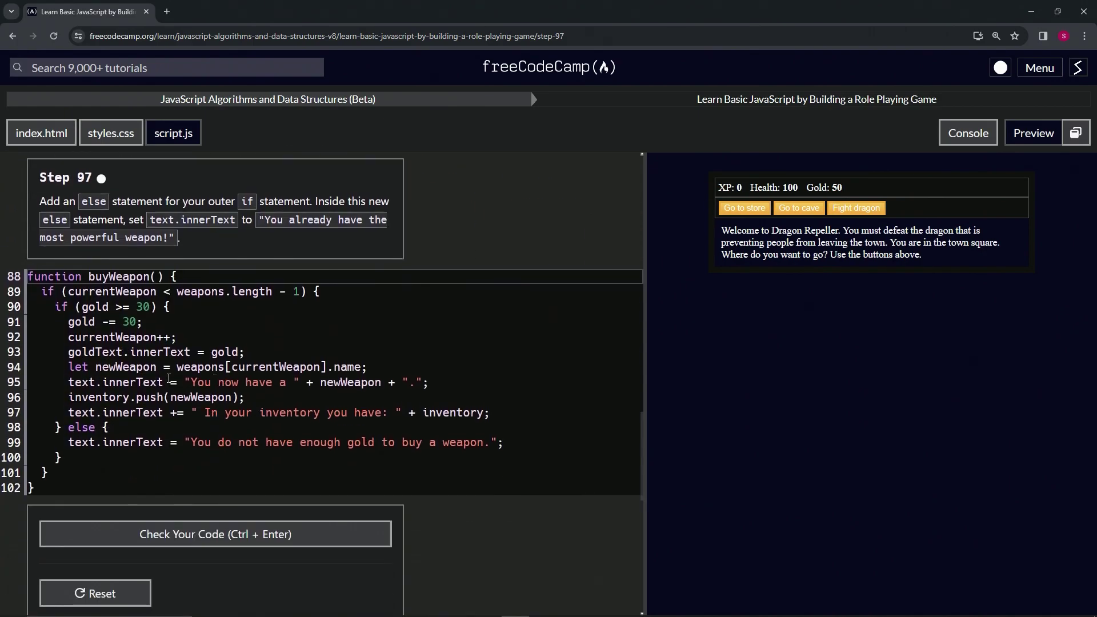
- Add an else after line 101 whose text.innerText reads 'You already have the most powerful weapon!'
click(64, 471)
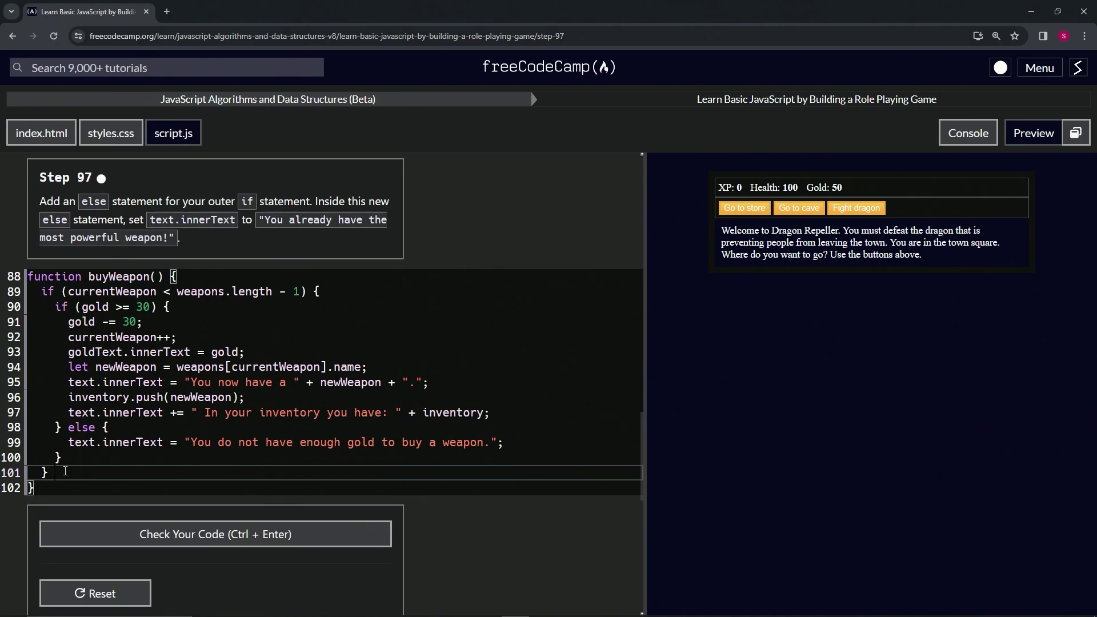
text(else {)
key(Return)
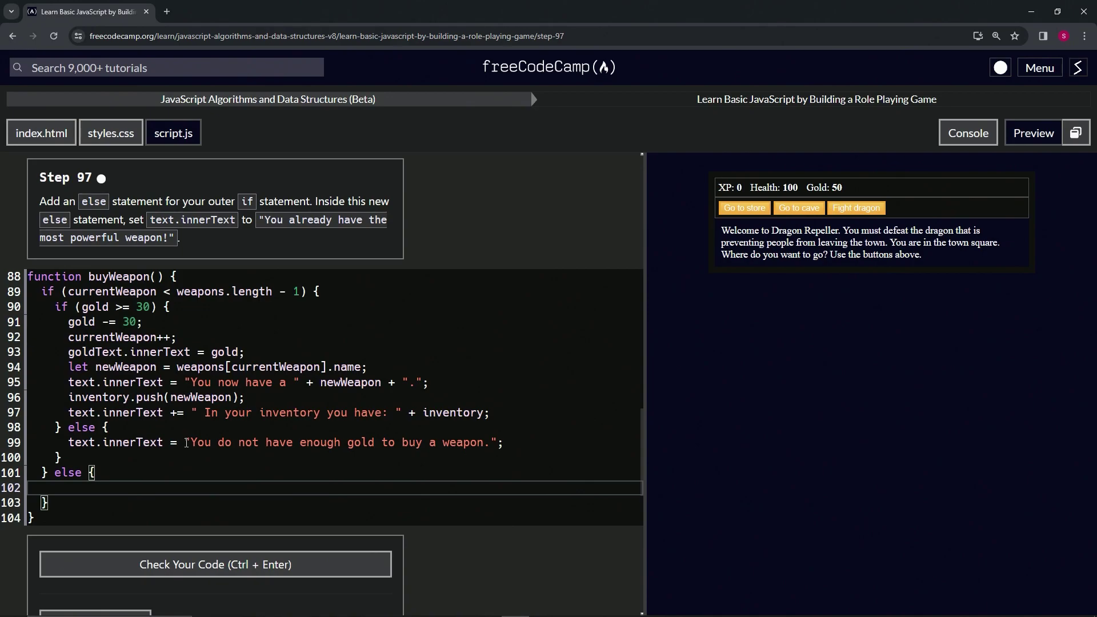
drag(183, 442, 68, 442)
key(ctrl+c)
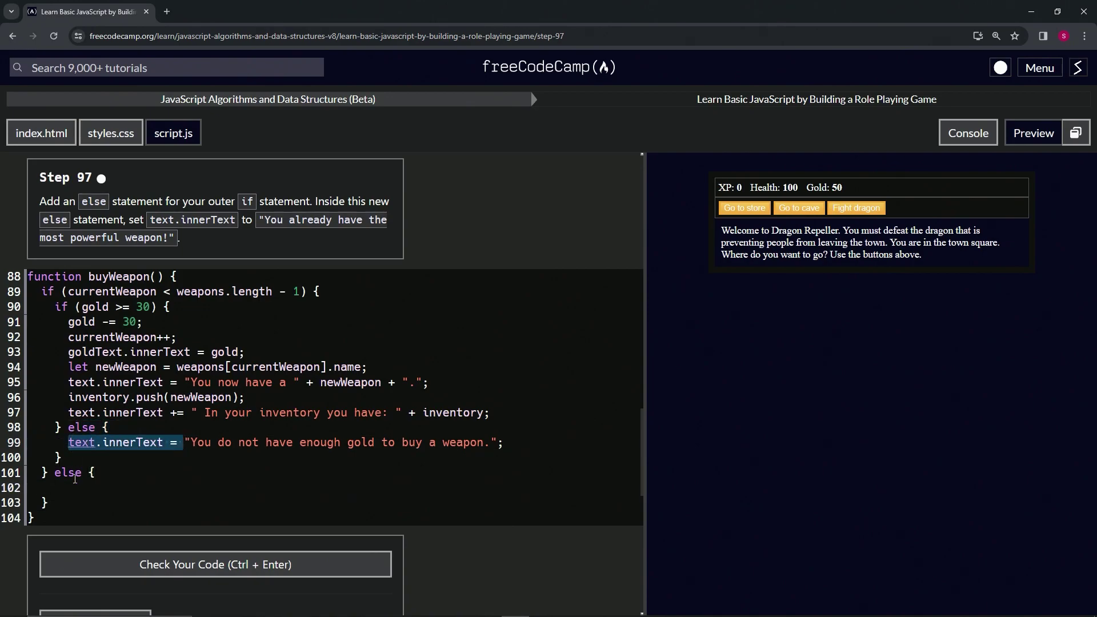
click(111, 473)
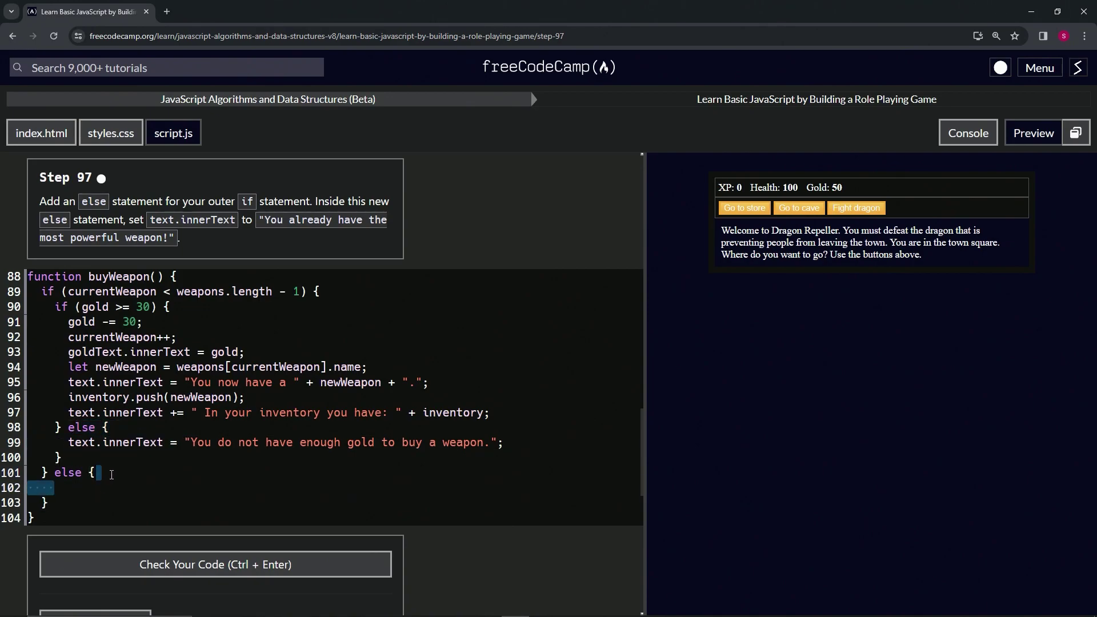
key(Down)
key(ctrl+v)
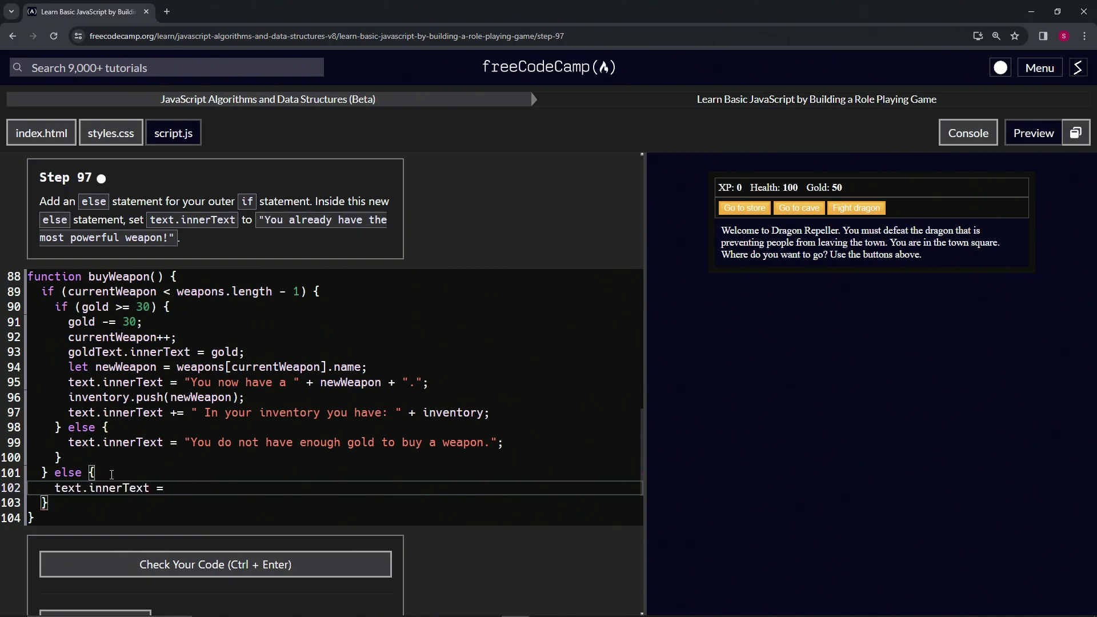
text("you)
key(BackSpace)
key(BackSpace)
key(BackSpace)
text(You al)
text(ready have the m)
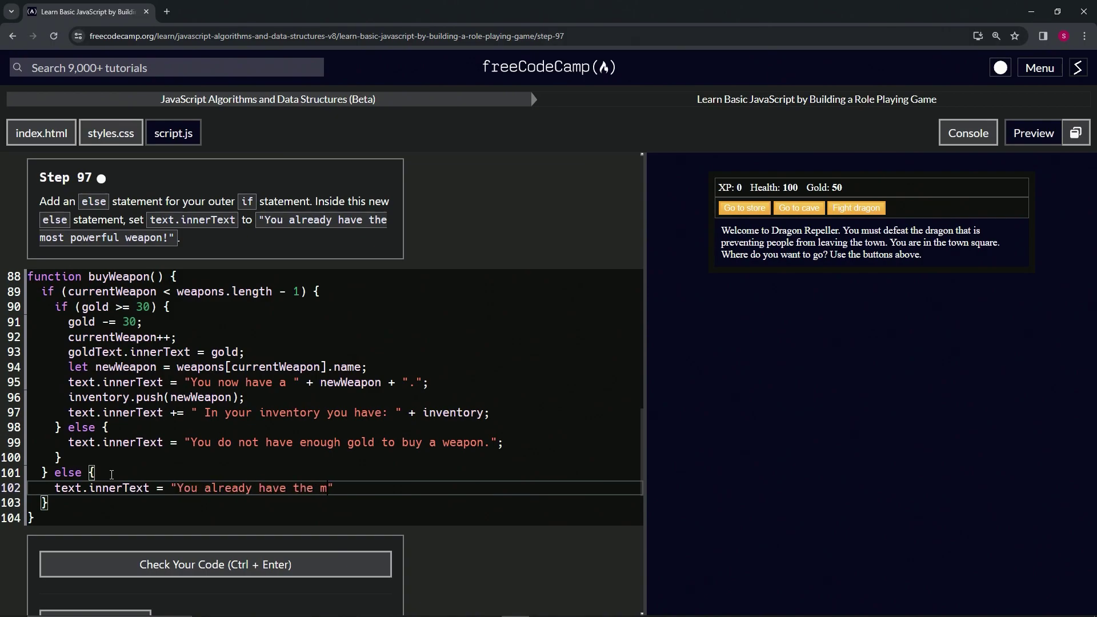
text(ost power)
text(ful weapon!)
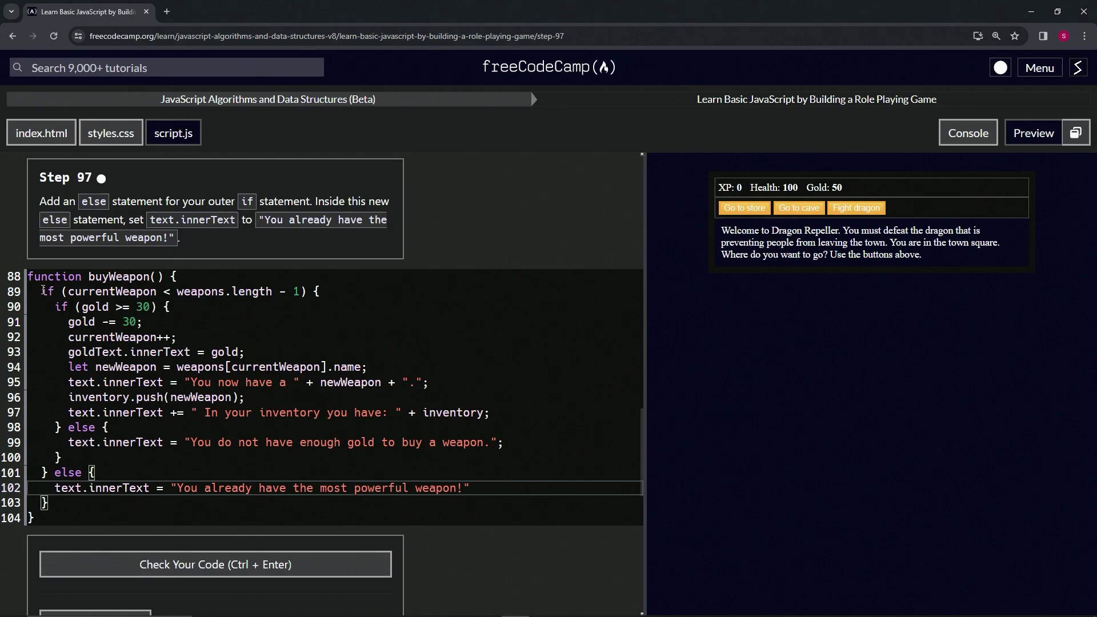
click(28, 276)
key(Return)
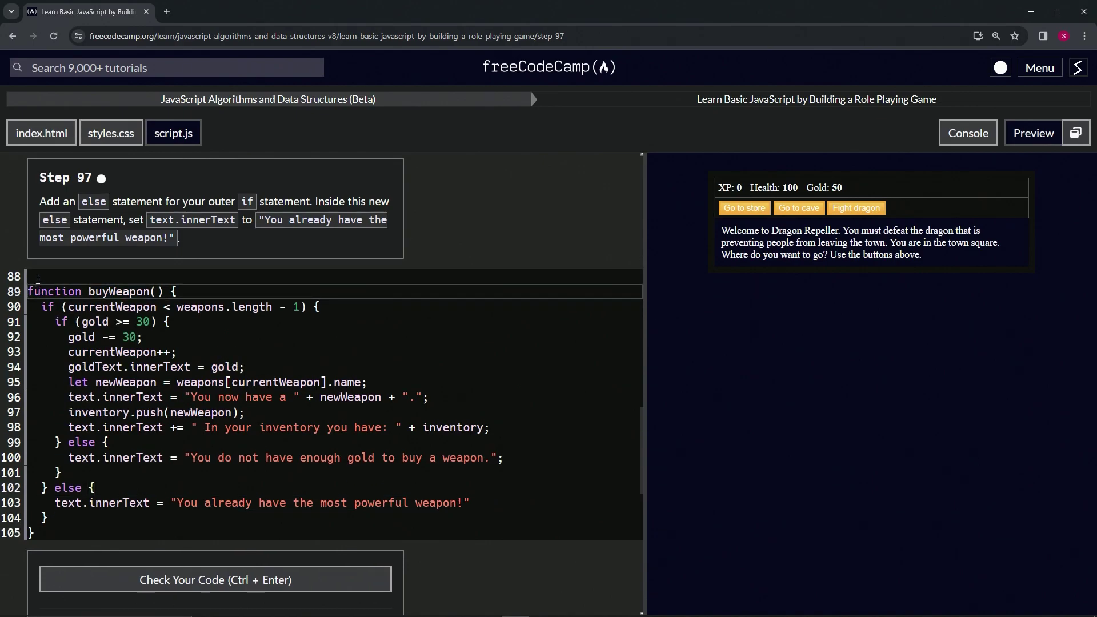
click(37, 278)
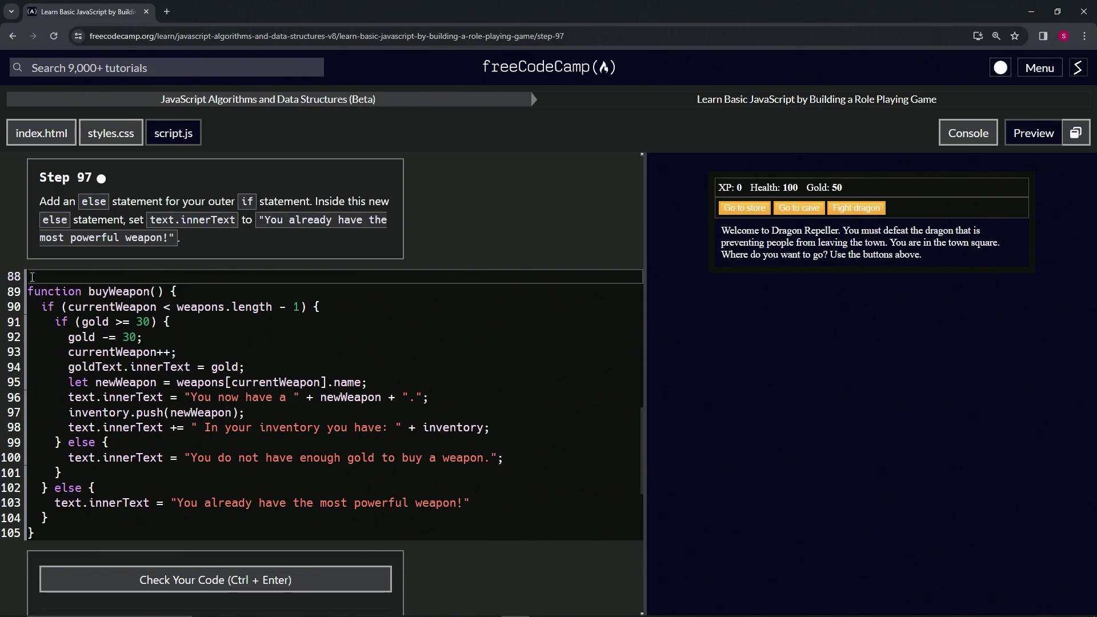
text(current)
text(Weapon)
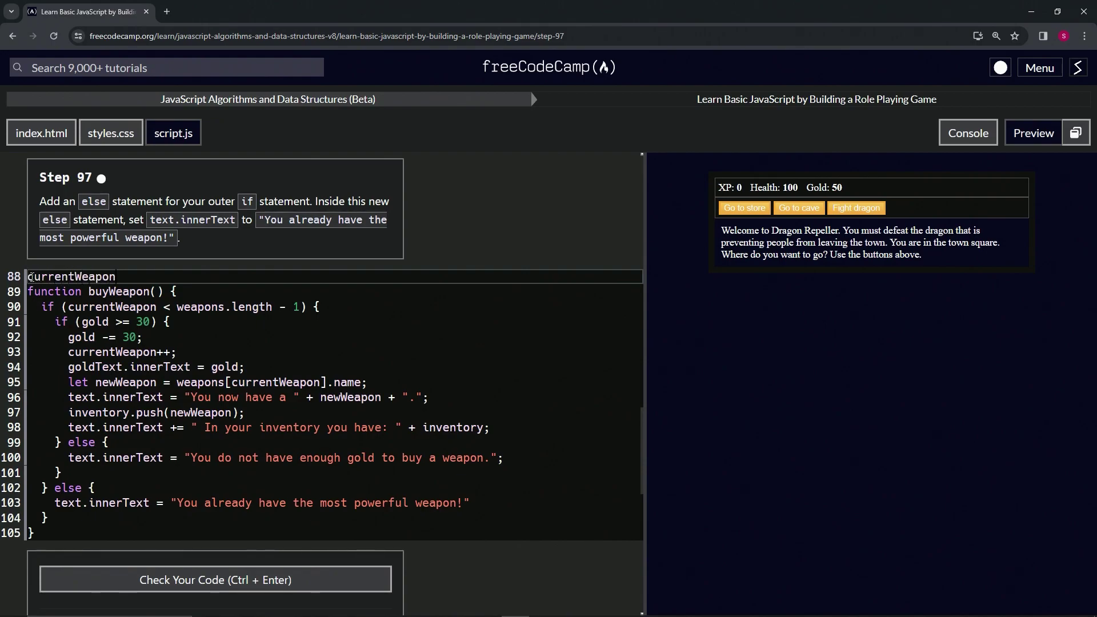
text( = 3)
click(746, 212)
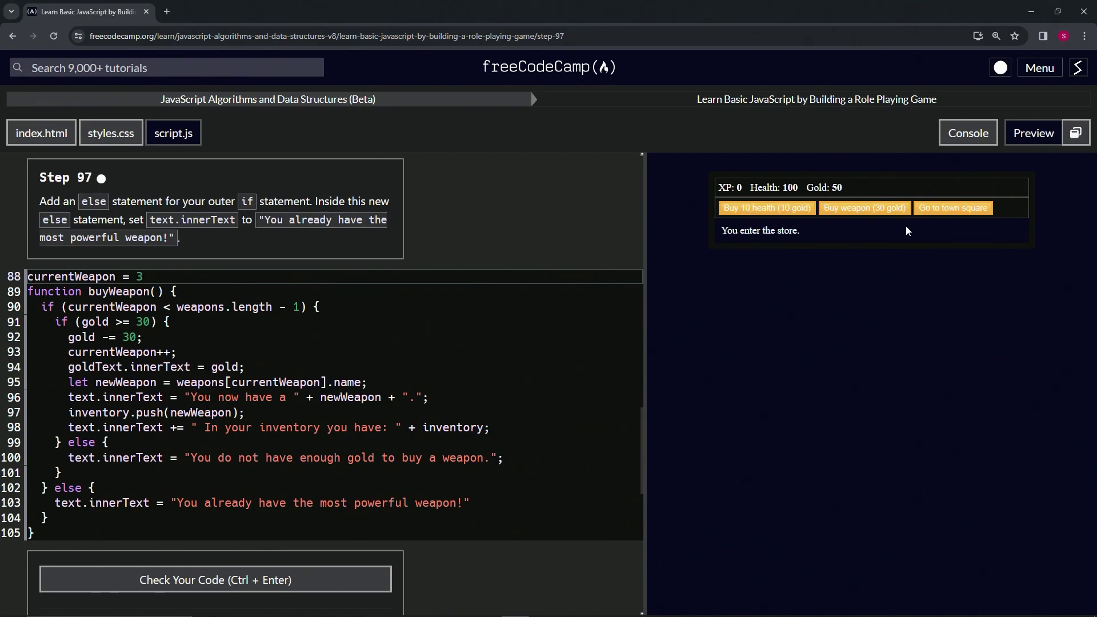
click(868, 209)
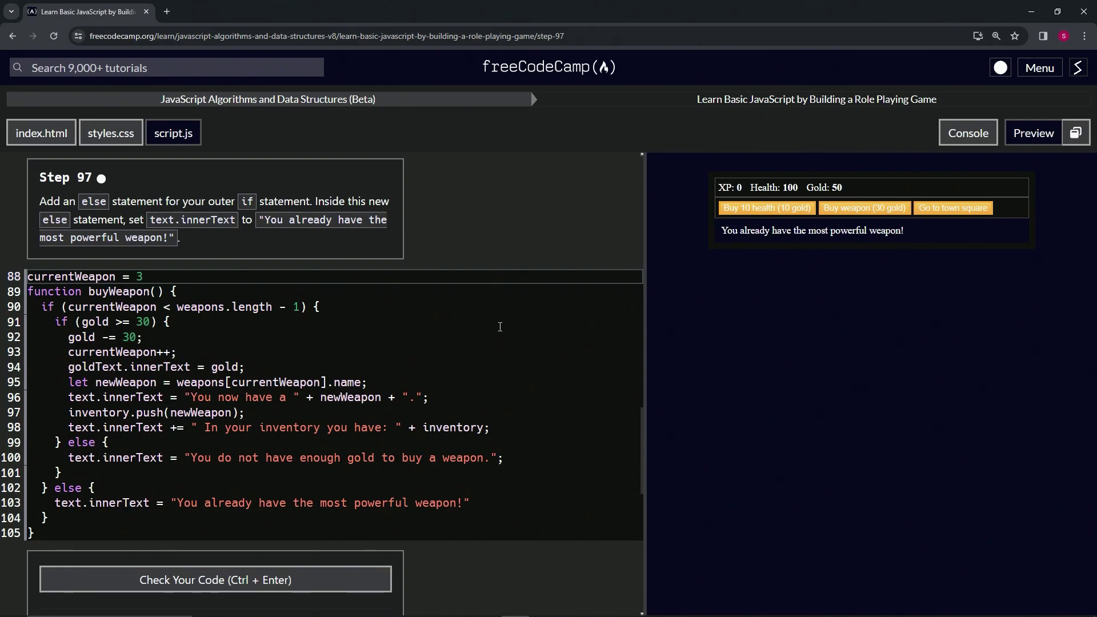
click(282, 359)
key(ctrl+z)
key(ctrl+z)
key(ctrl+z)
key(ctrl+z)
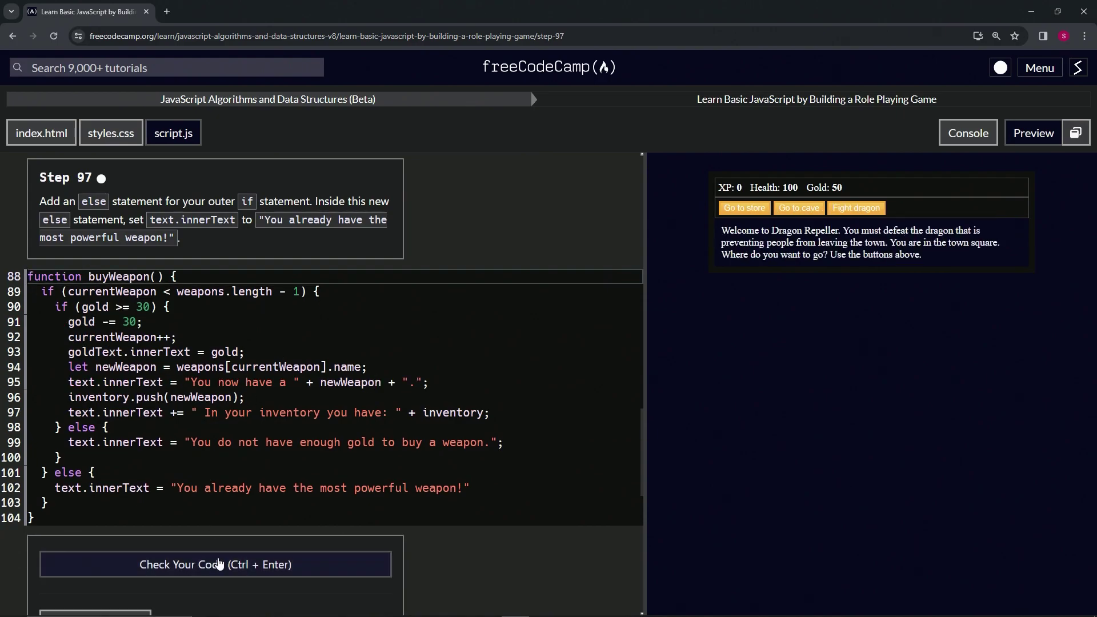
- Check the step 97 code, submit it, and advance to Step 98
click(220, 564)
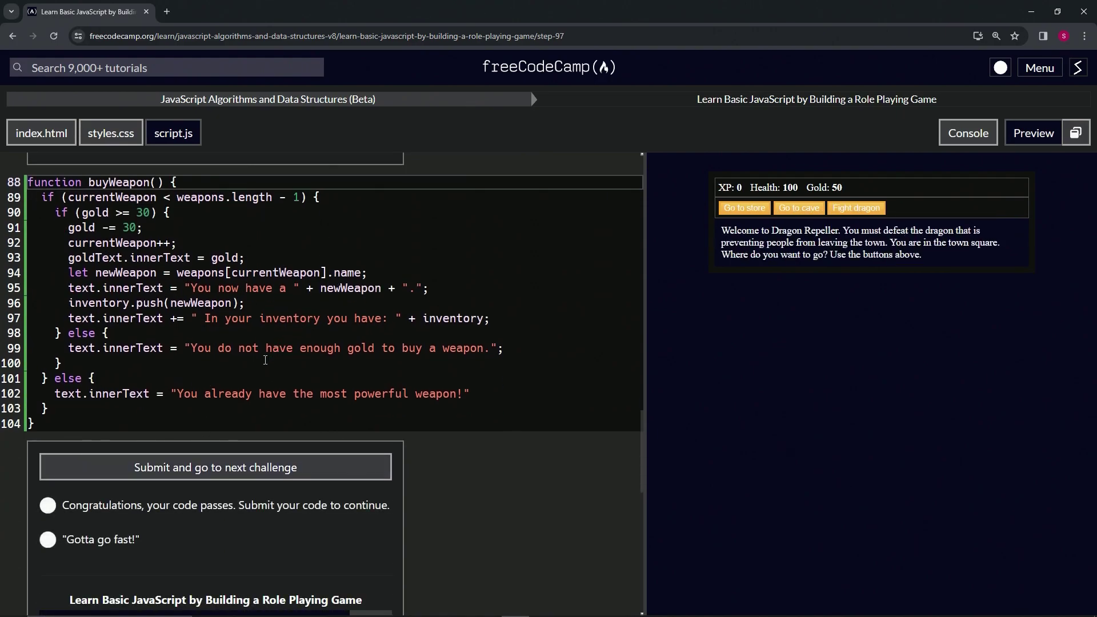
click(196, 467)
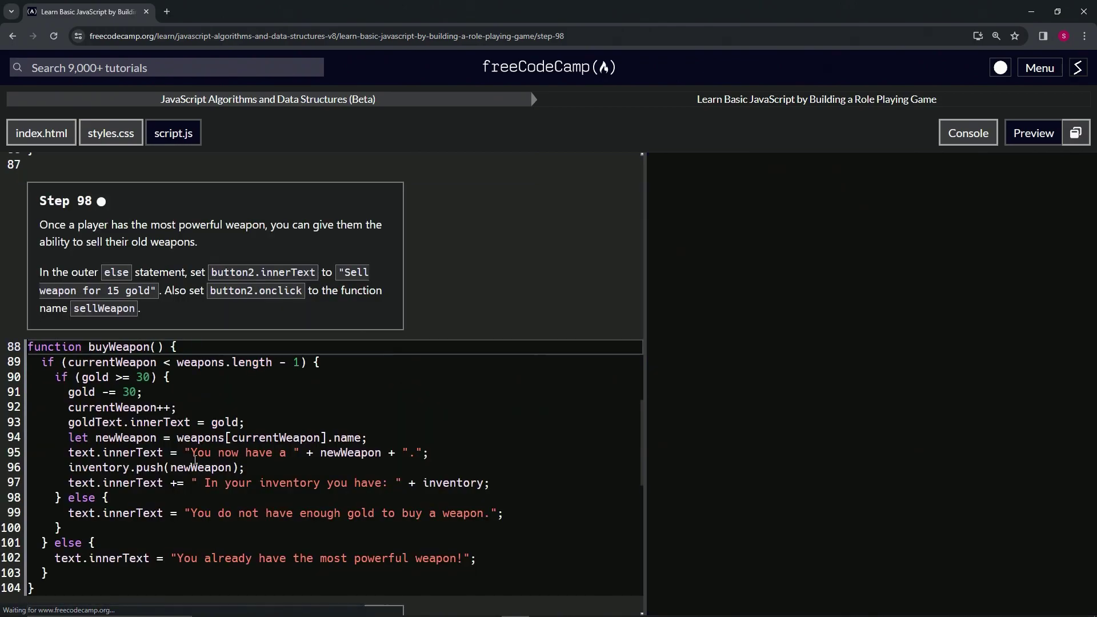